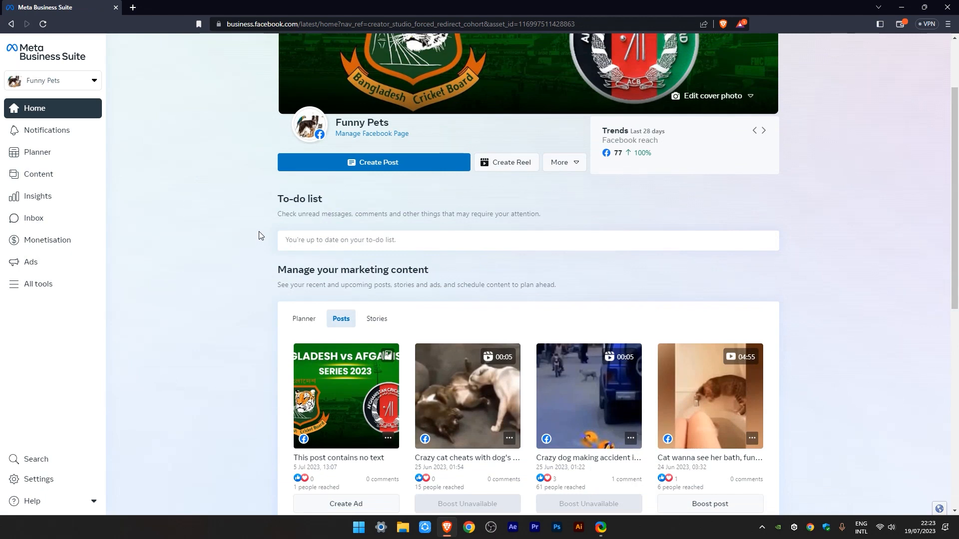
Step: Open the live video producer for the Funny Pets page from its home overview
{"action": "scroll", "coordinate": [259, 232], "scroll_direction": "down", "scroll_amount": 1}
{"action": "scroll", "coordinate": [259, 232], "scroll_direction": "down", "scroll_amount": 1}
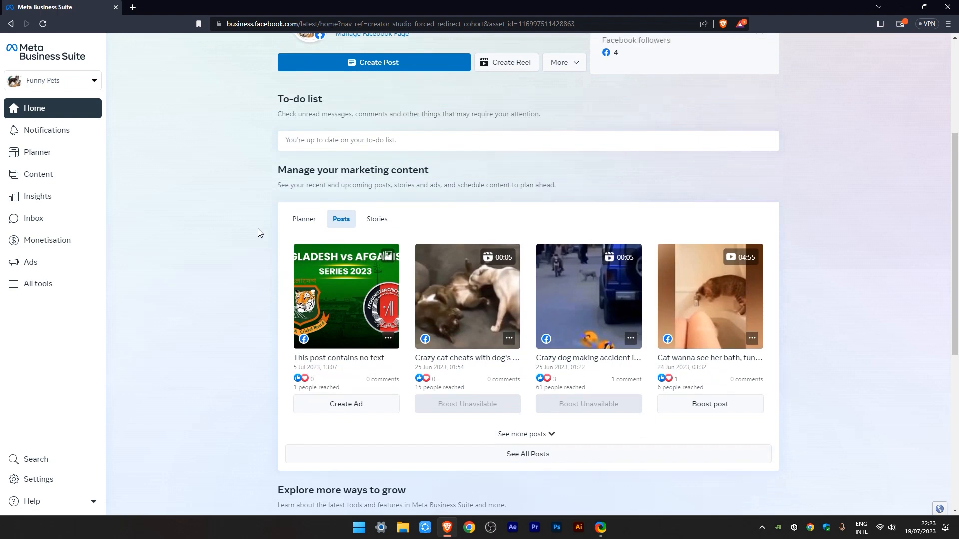
{"action": "scroll", "coordinate": [258, 232], "scroll_direction": "up", "scroll_amount": 4}
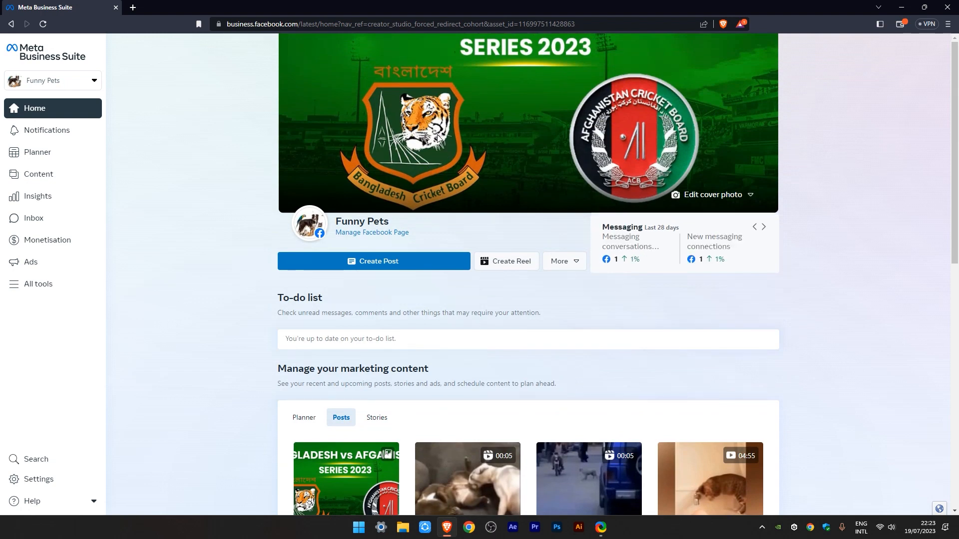
{"action": "scroll", "coordinate": [436, 136], "scroll_direction": "down", "scroll_amount": 3}
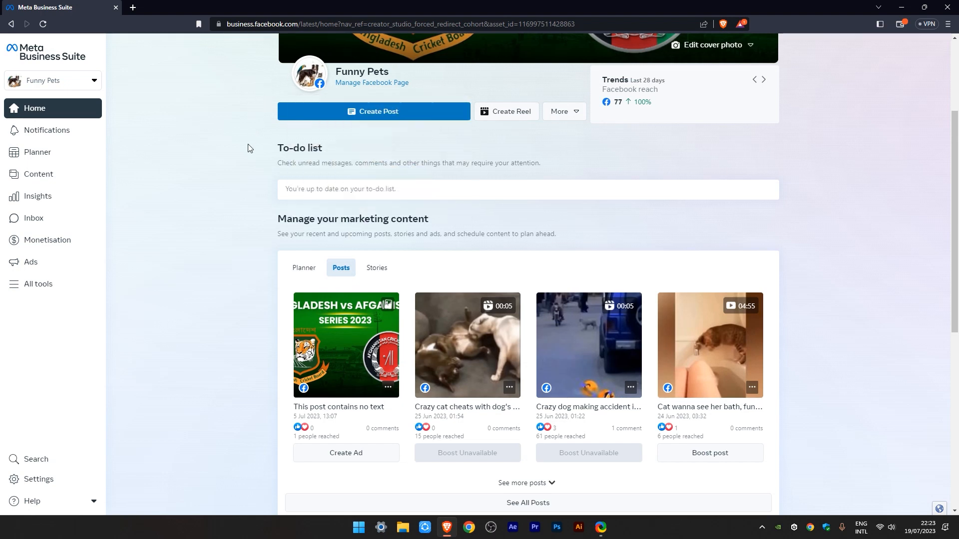
{"action": "left_click", "coordinate": [567, 119]}
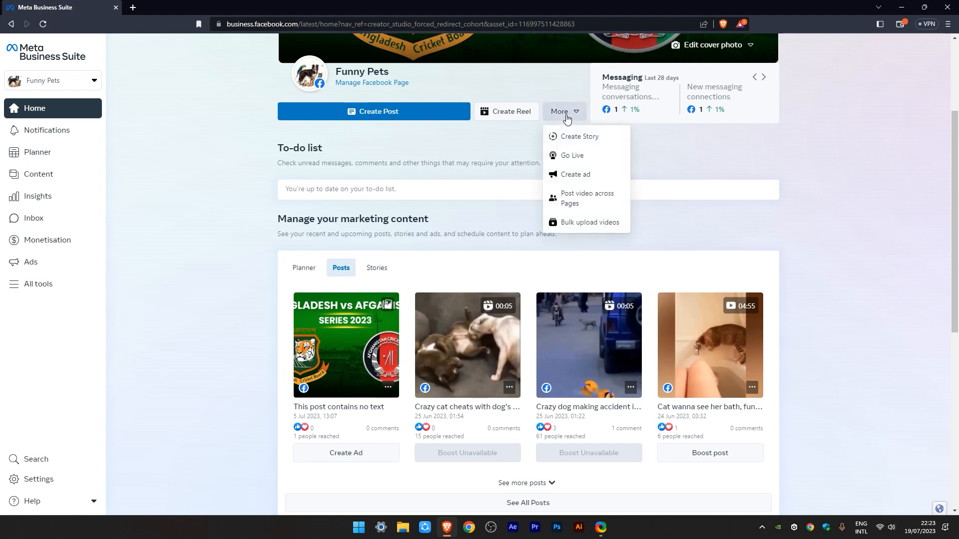
{"action": "left_click", "coordinate": [568, 154]}
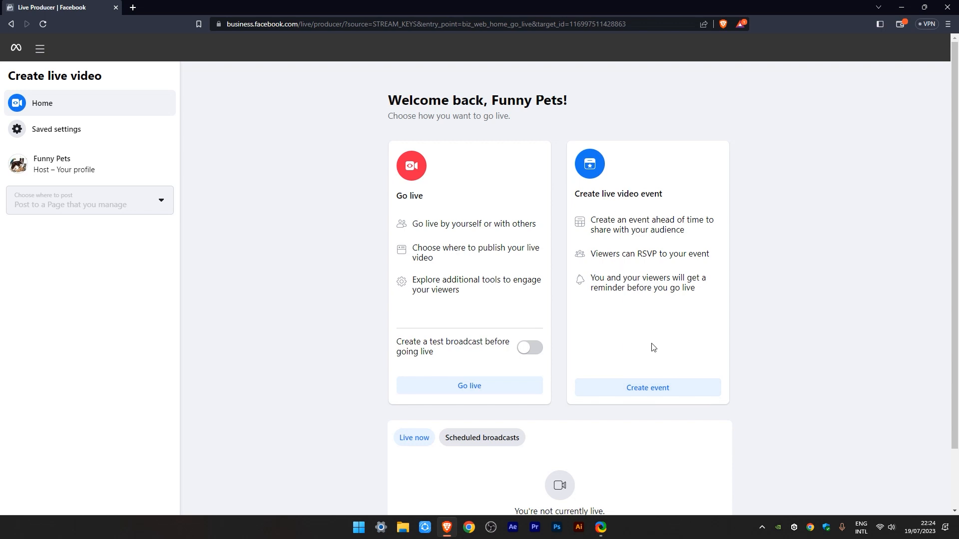
Step: Start setting up a new live video with the Go live option, leaving the test broadcast off
{"action": "scroll", "coordinate": [655, 360], "scroll_direction": "down", "scroll_amount": 2}
{"action": "scroll", "coordinate": [639, 330], "scroll_direction": "up", "scroll_amount": 1}
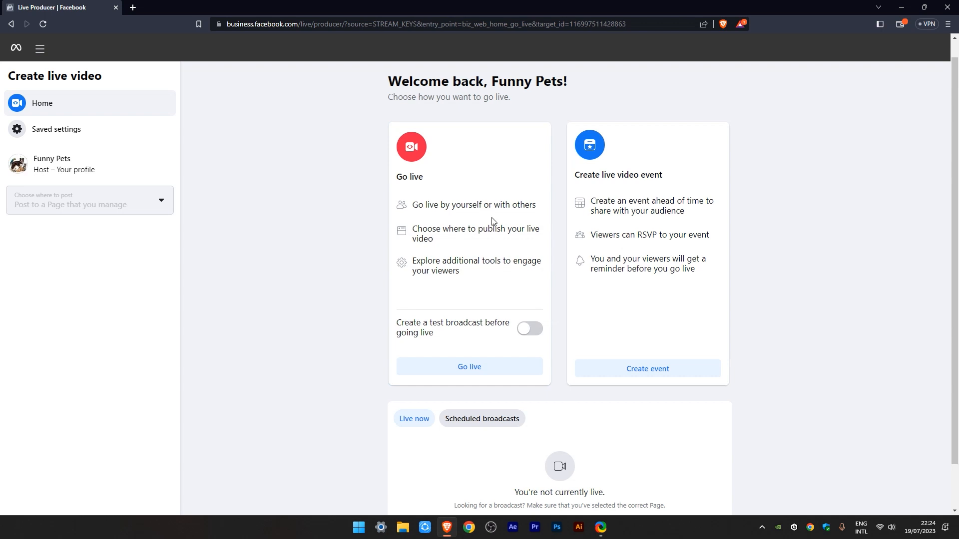
{"action": "left_click", "coordinate": [465, 371]}
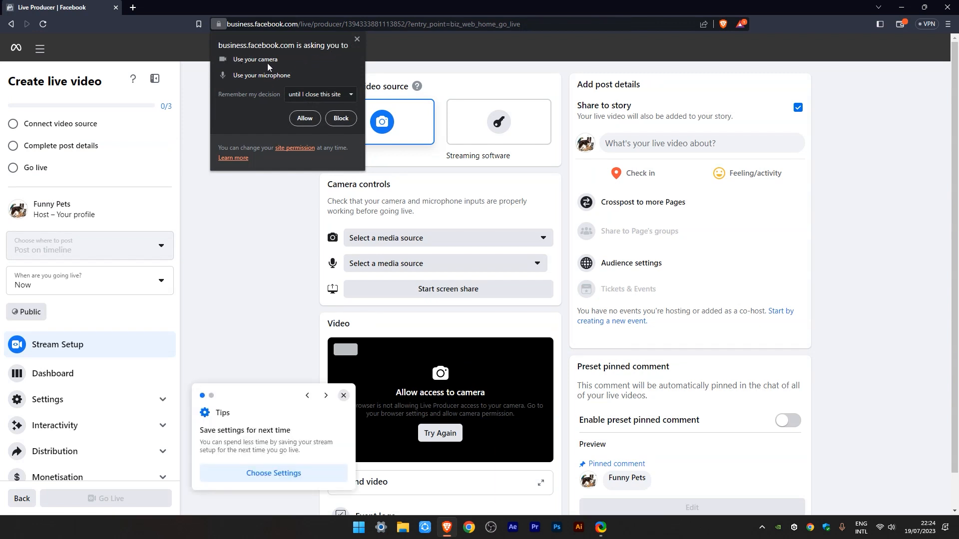
Step: Allow the site to use the camera and microphone, and dismiss both setup tips
{"action": "left_click", "coordinate": [305, 119]}
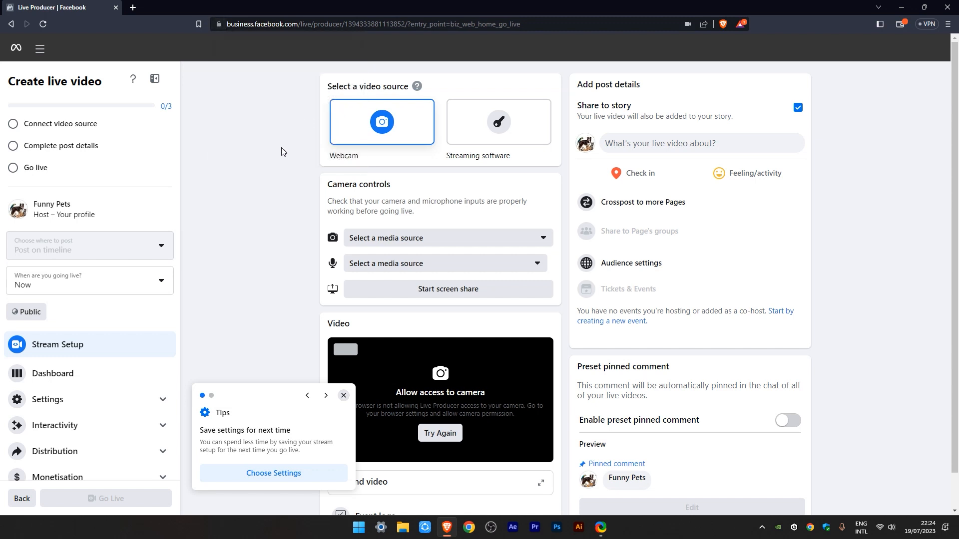
{"action": "left_click", "coordinate": [343, 396]}
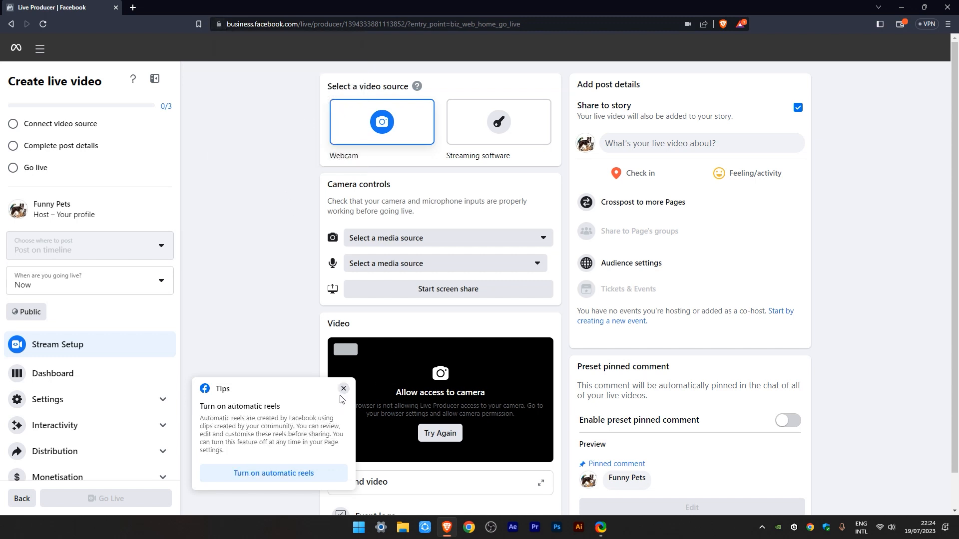
{"action": "left_click", "coordinate": [343, 394]}
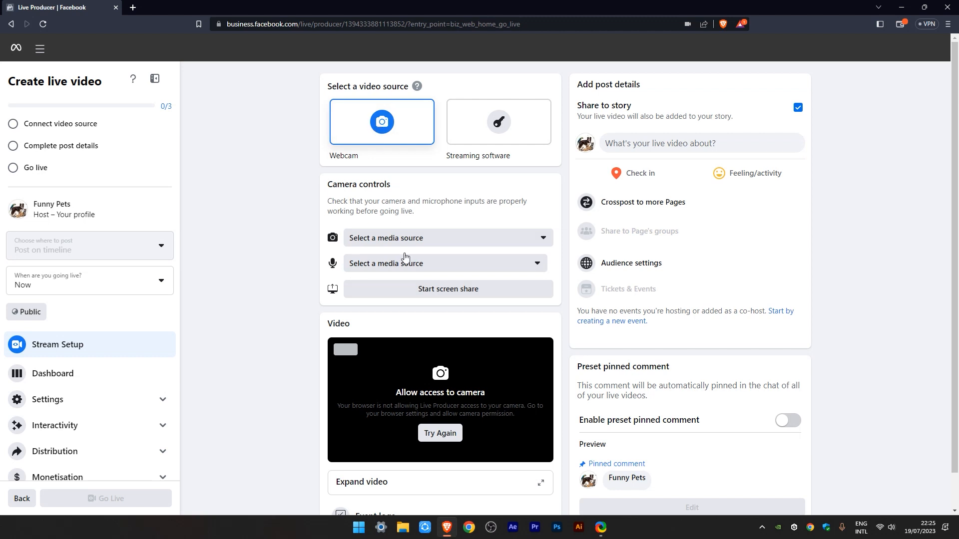
Step: Try to share the entire screen in the webcam setup, checking the tab and window sharing options first
{"action": "left_click", "coordinate": [449, 290]}
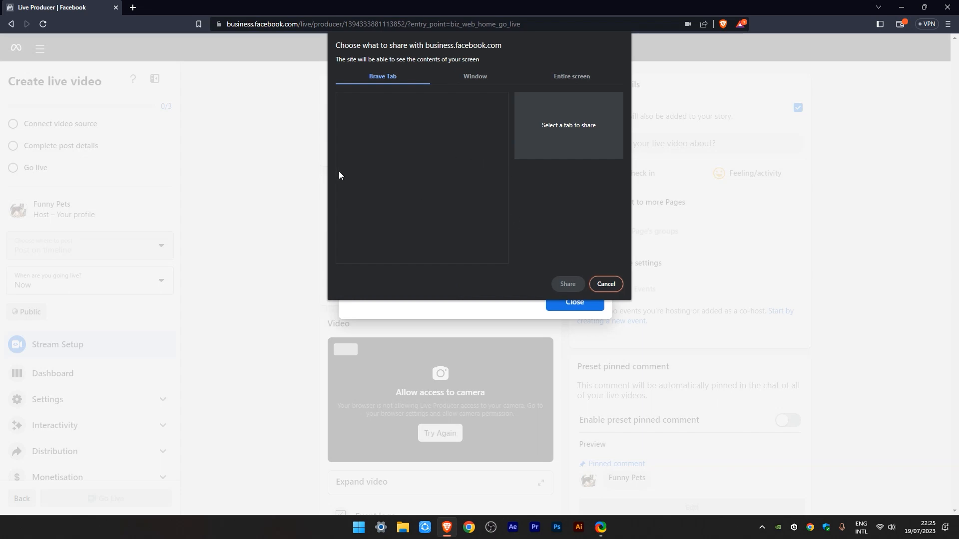
{"action": "left_click", "coordinate": [133, 8]}
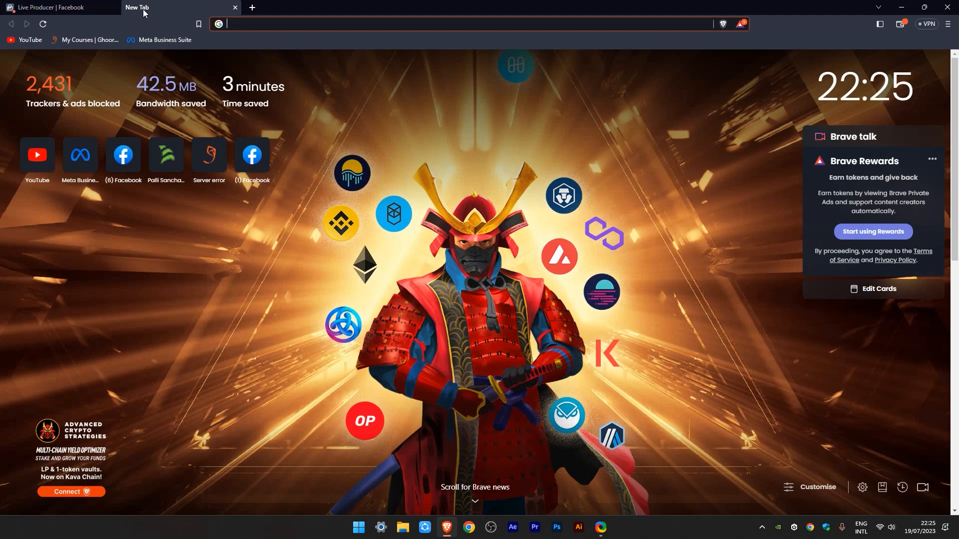
{"action": "left_click", "coordinate": [89, 7]}
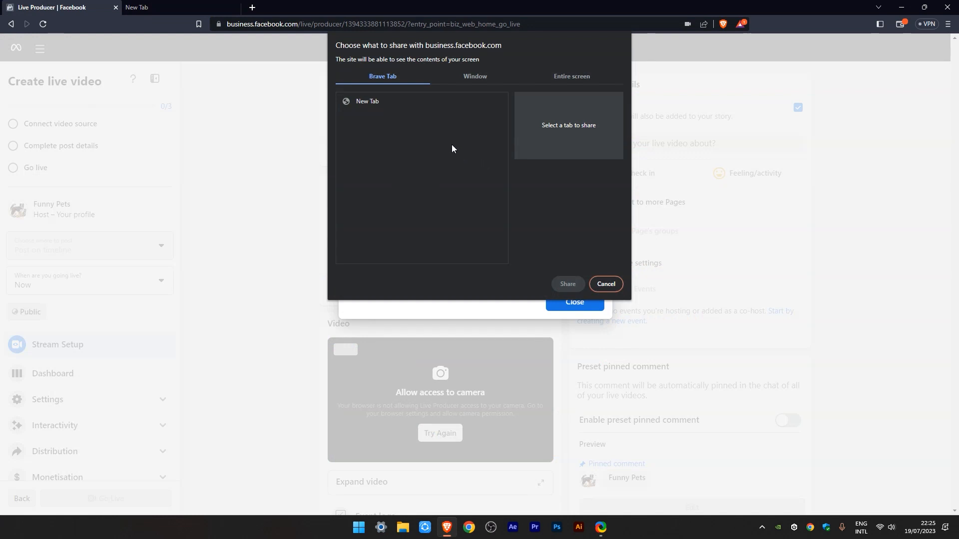
{"action": "left_click", "coordinate": [477, 75]}
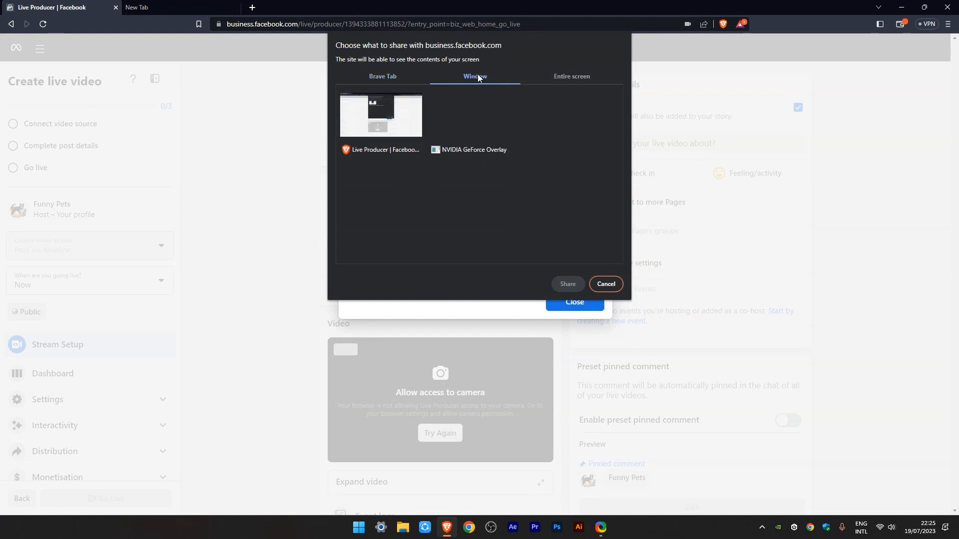
{"action": "left_click", "coordinate": [565, 79]}
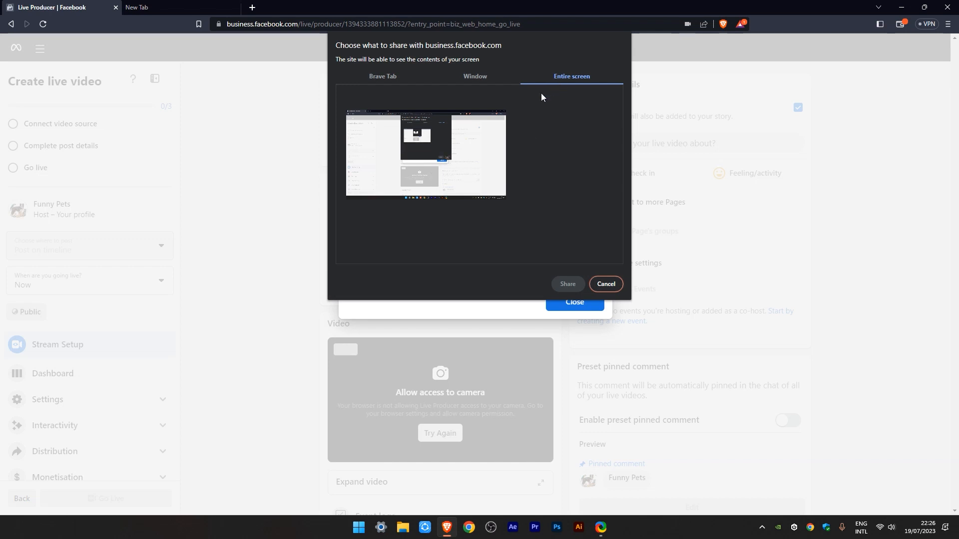
{"action": "left_click", "coordinate": [428, 160]}
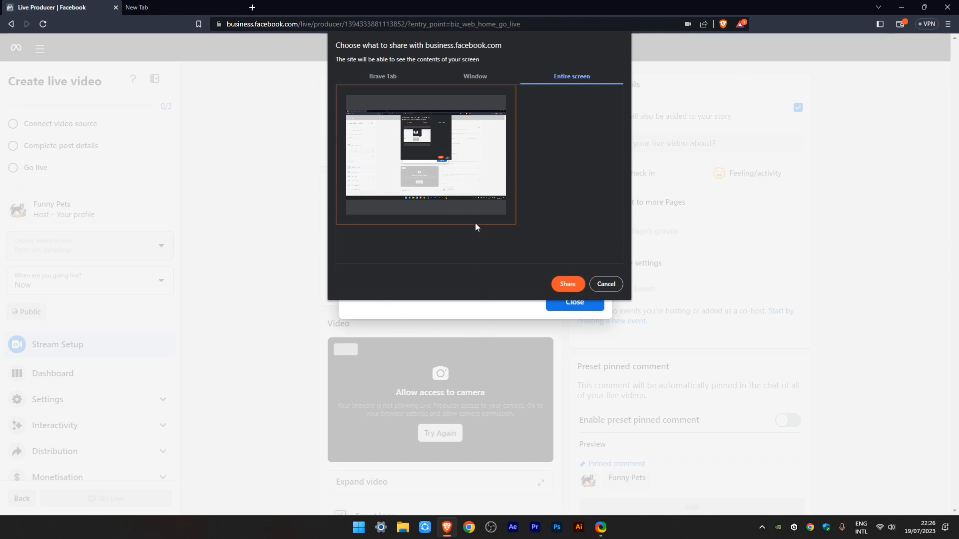
{"action": "left_click", "coordinate": [568, 284]}
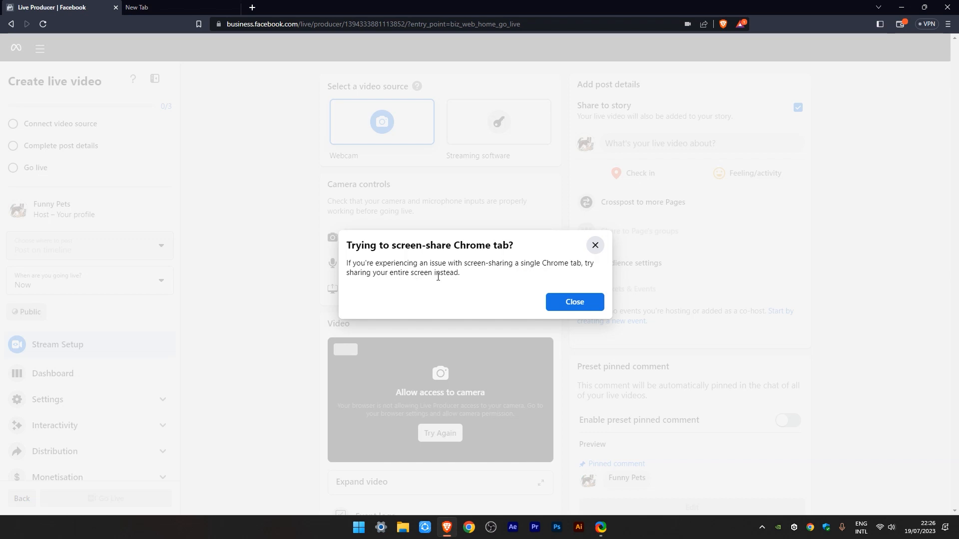
{"action": "left_click", "coordinate": [564, 307]}
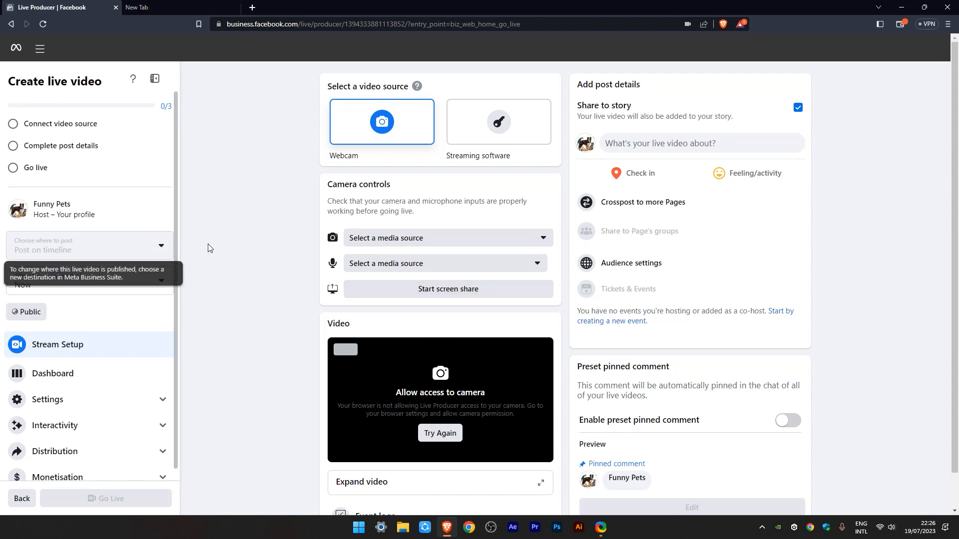
Step: Choose streaming software as the video source and copy the stream key
{"action": "scroll", "coordinate": [319, 272], "scroll_direction": "down", "scroll_amount": 1}
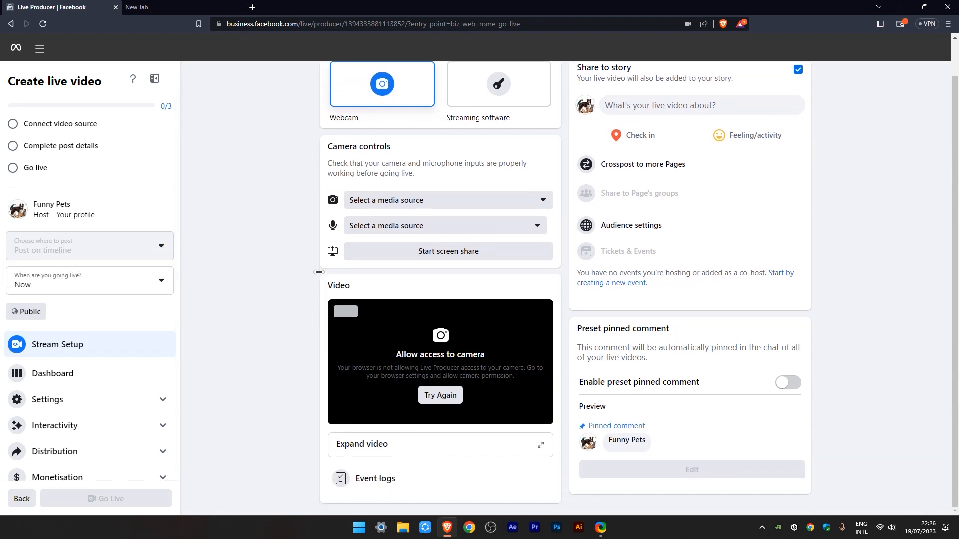
{"action": "scroll", "coordinate": [319, 272], "scroll_direction": "up", "scroll_amount": 1}
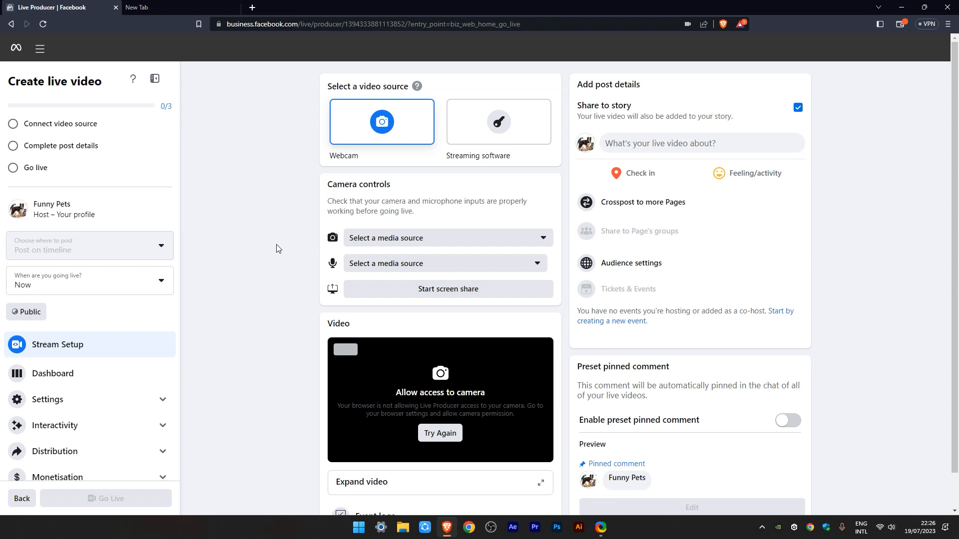
{"action": "left_click", "coordinate": [476, 133]}
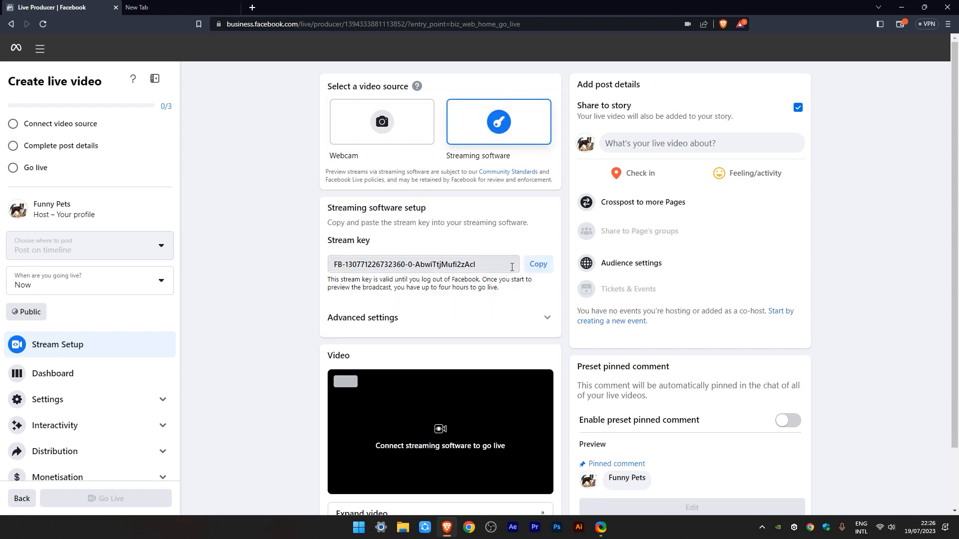
{"action": "left_click", "coordinate": [536, 265]}
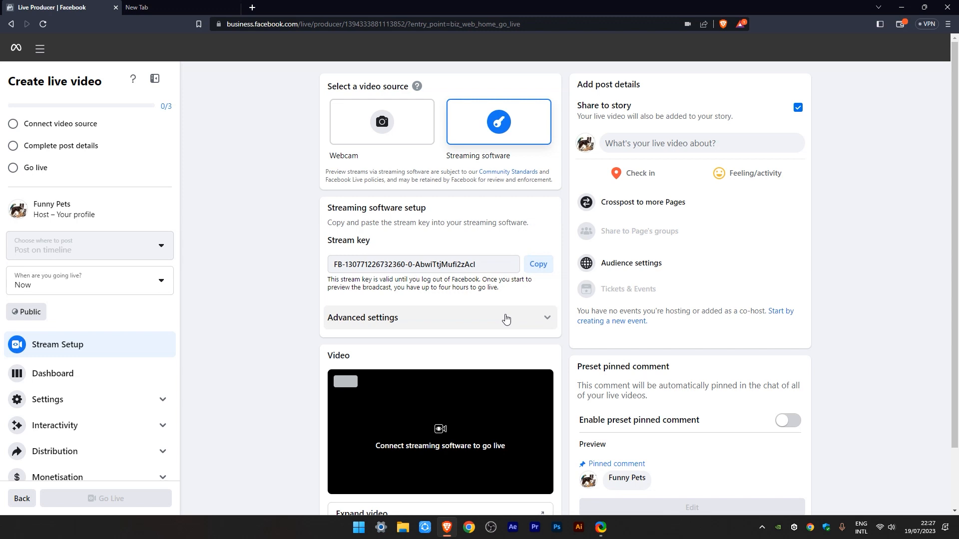
Step: Switch to OBS and select Facebook Live as the service in the stream settings
{"action": "left_click", "coordinate": [491, 529]}
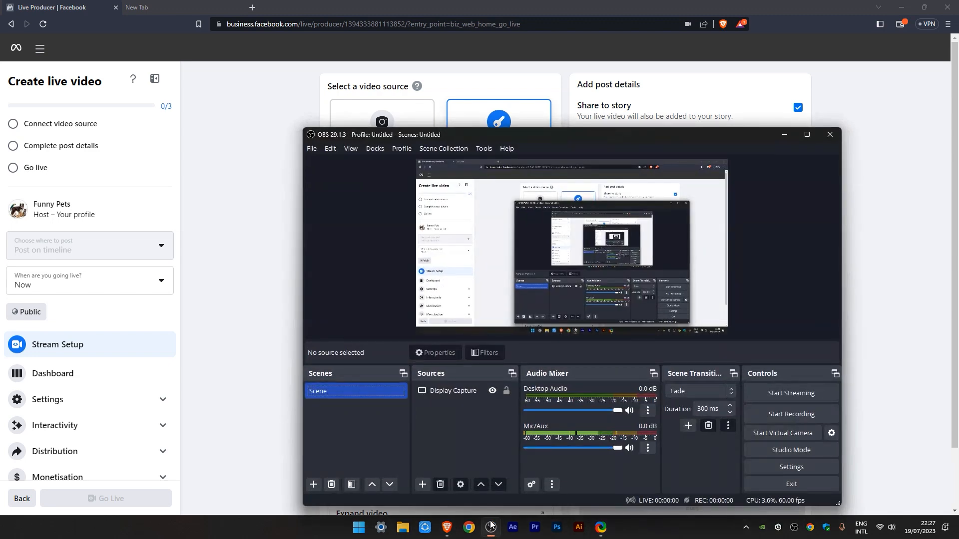
{"action": "left_click_drag", "start_coordinate": [568, 134], "coordinate": [484, 91]}
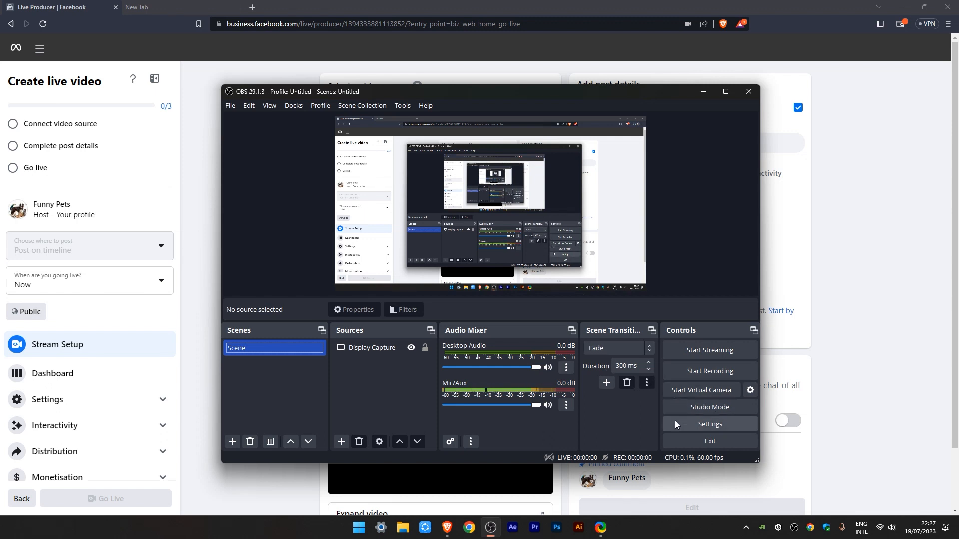
{"action": "left_click", "coordinate": [700, 422]}
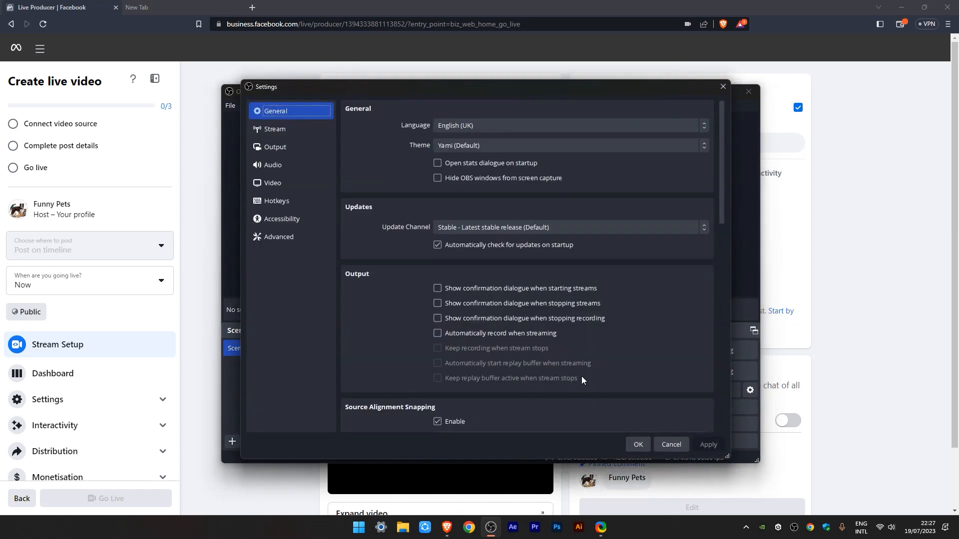
{"action": "left_click", "coordinate": [279, 131]}
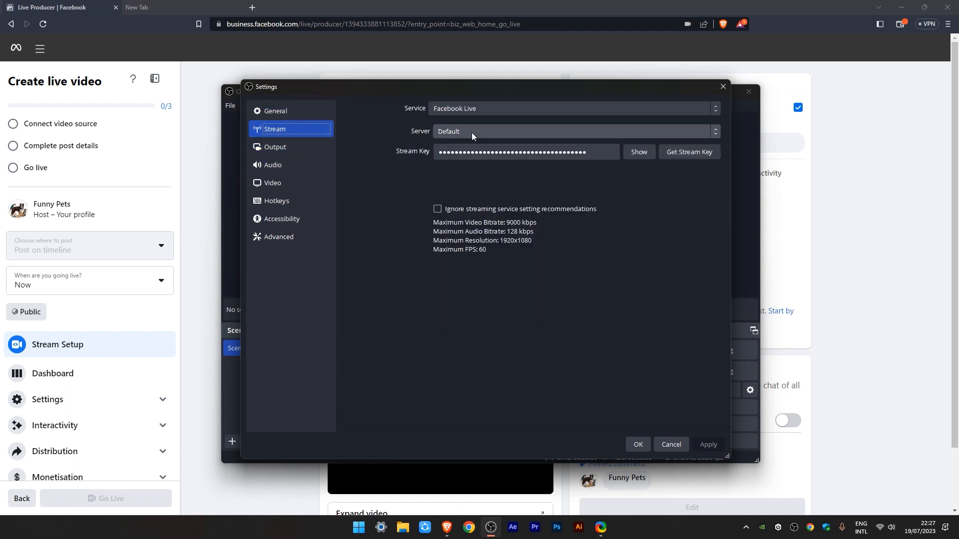
{"action": "left_click", "coordinate": [456, 109]}
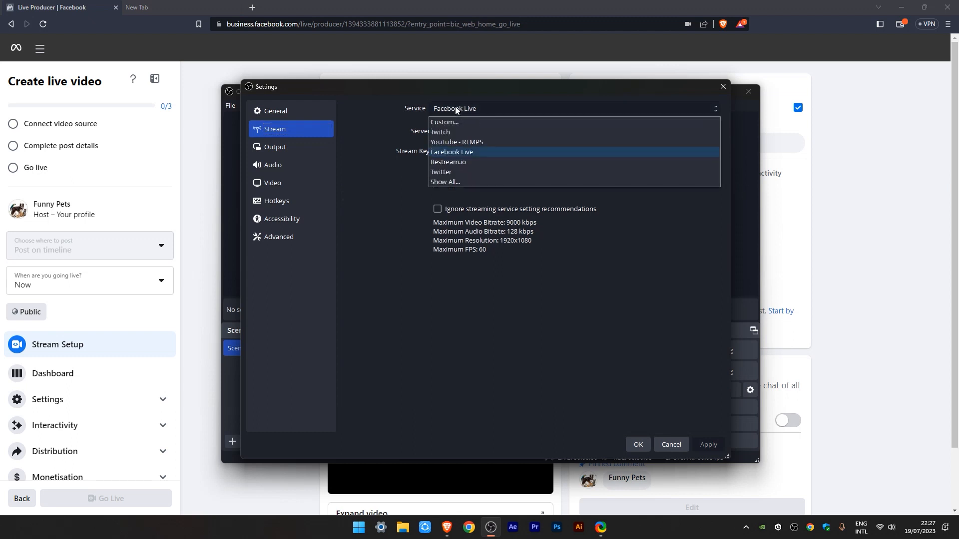
{"action": "left_click", "coordinate": [486, 151]}
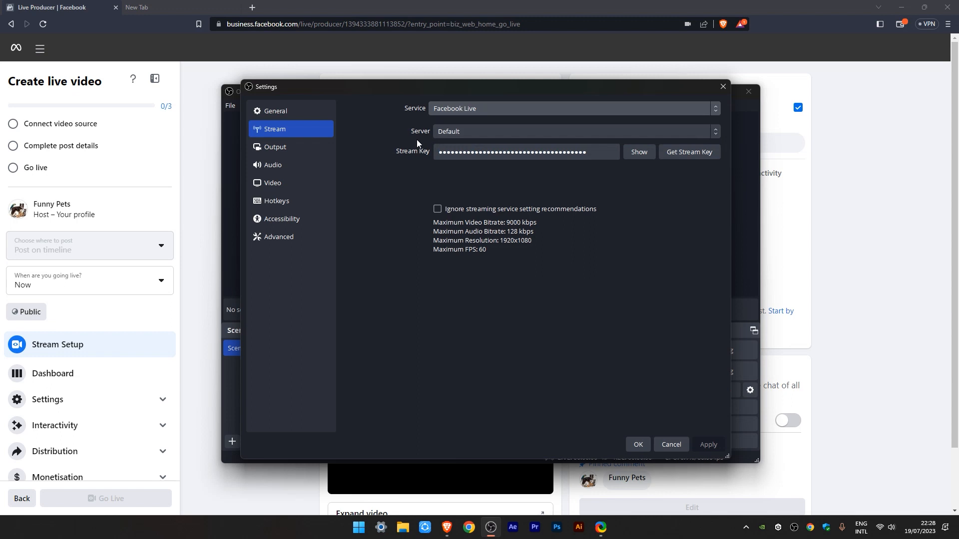
Step: Replace the existing stream key with the copied one, then apply and close the settings
{"action": "left_click_drag", "start_coordinate": [585, 152], "coordinate": [435, 158]}
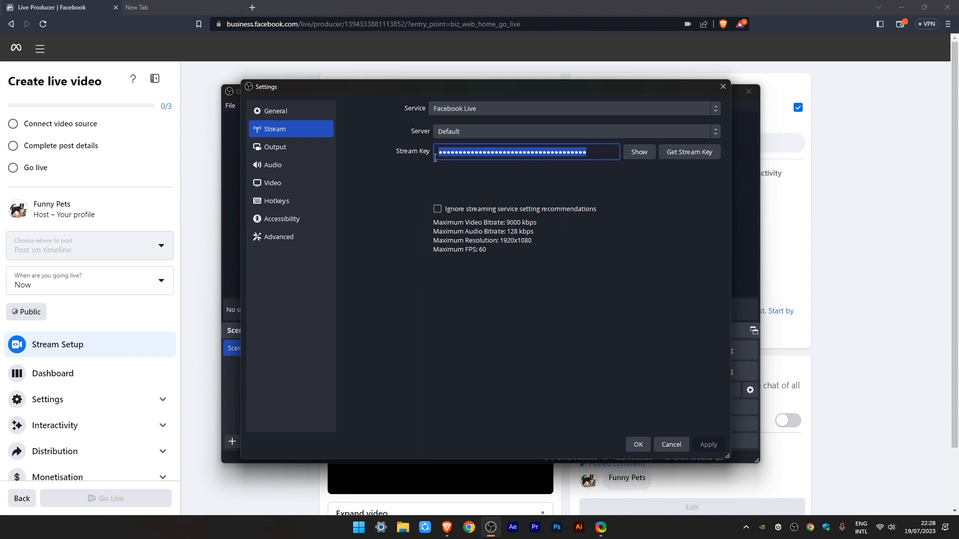
{"action": "key", "text": "BackSpace"}
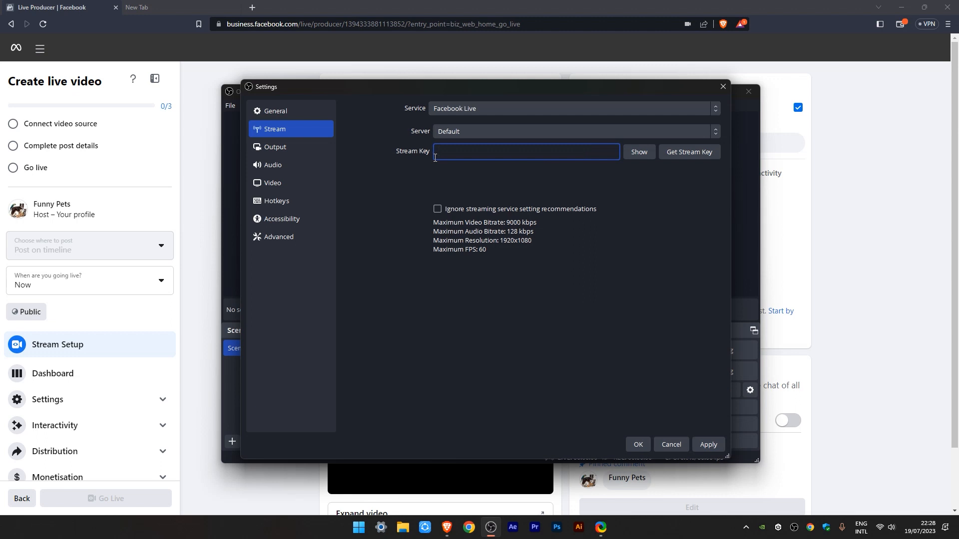
{"action": "key", "text": "ctrl+v"}
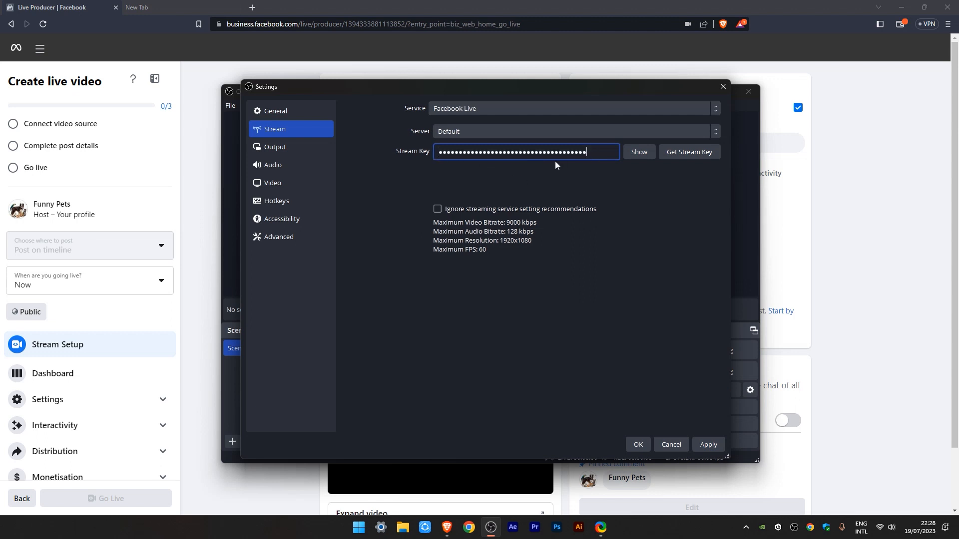
{"action": "left_click", "coordinate": [706, 445]}
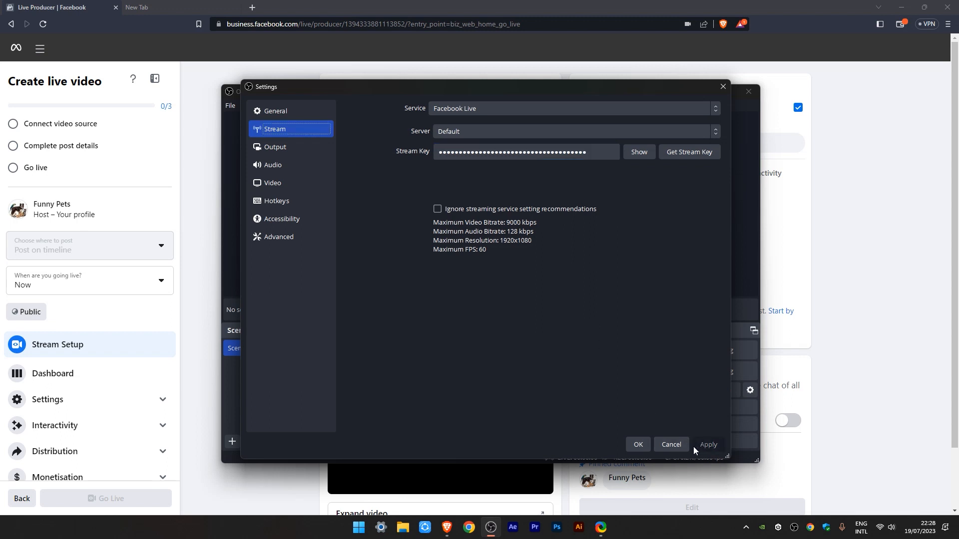
{"action": "left_click", "coordinate": [639, 444]}
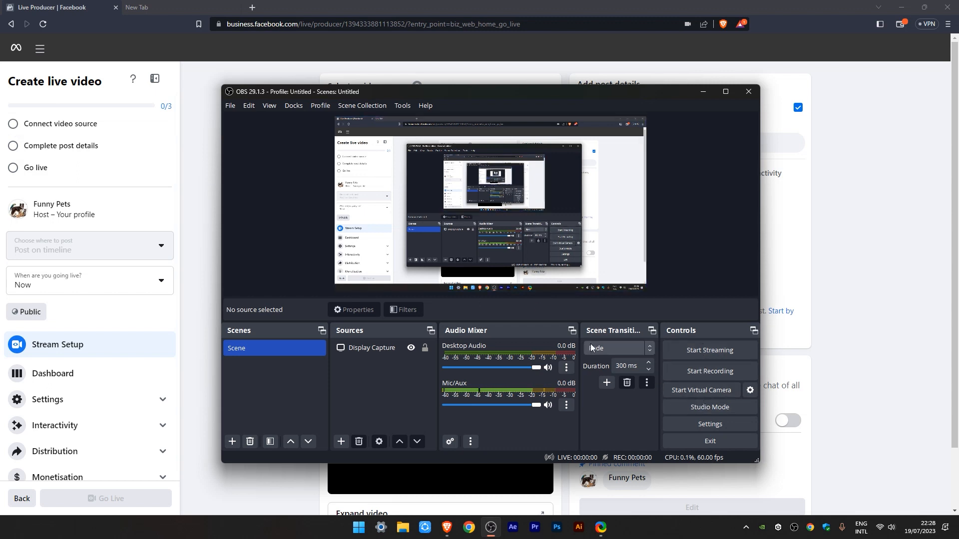
Step: Start streaming from OBS and minimize it to return to the live video setup page
{"action": "left_click", "coordinate": [676, 351]}
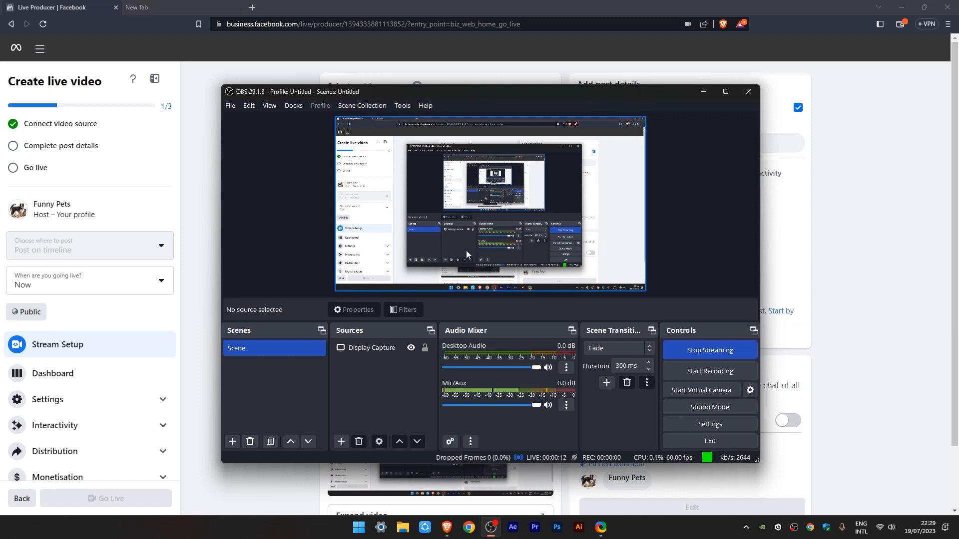
{"action": "left_click", "coordinate": [702, 93]}
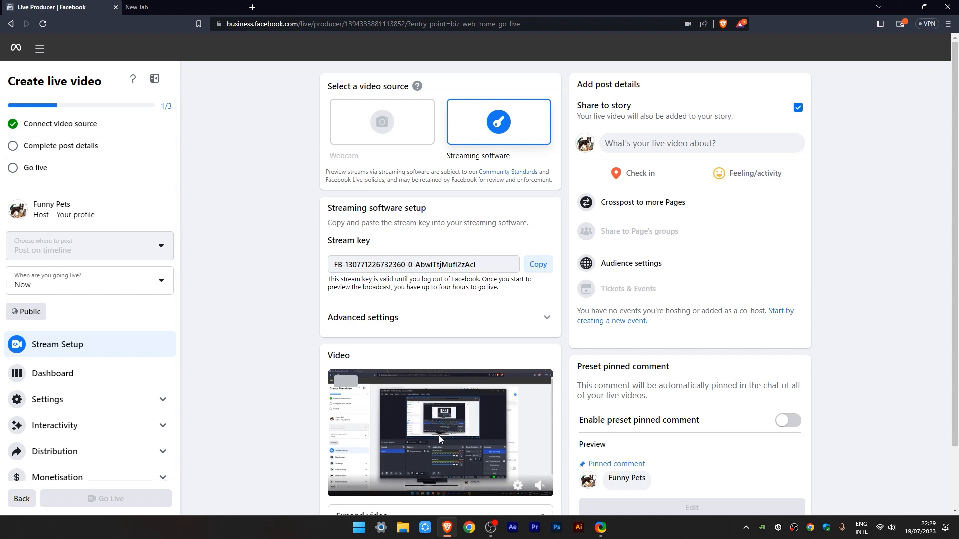
Step: Fill in the live video's post details with the title "jhfkhlgdhj" and description "efhffkl;hwoh", and save them
{"action": "scroll", "coordinate": [438, 434], "scroll_direction": "down", "scroll_amount": 1}
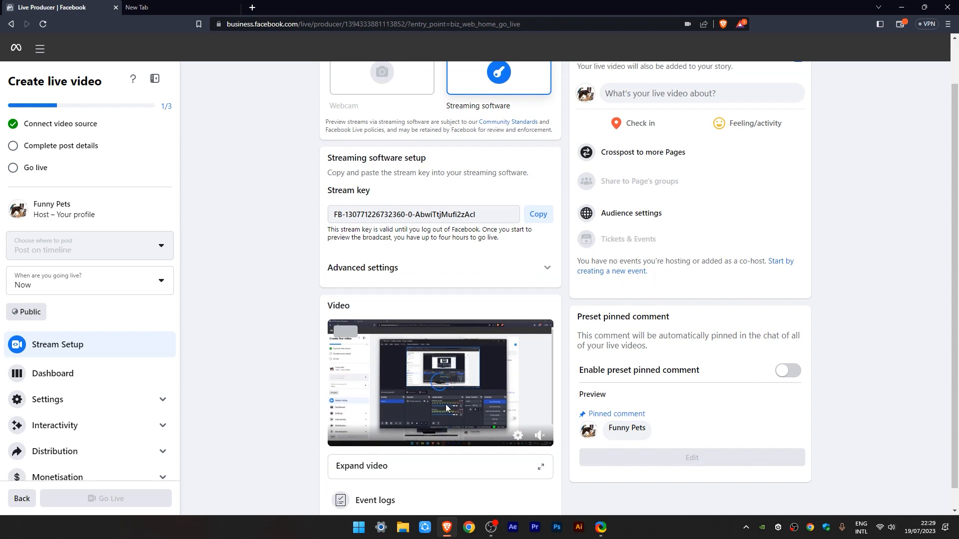
{"action": "scroll", "coordinate": [446, 382], "scroll_direction": "up", "scroll_amount": 1}
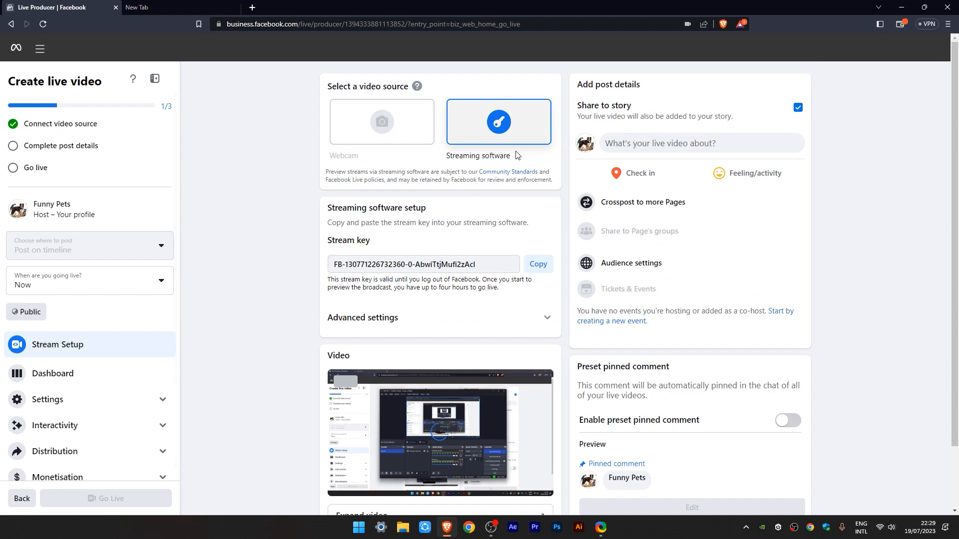
{"action": "left_click", "coordinate": [627, 142]}
{"action": "left_click", "coordinate": [405, 235]}
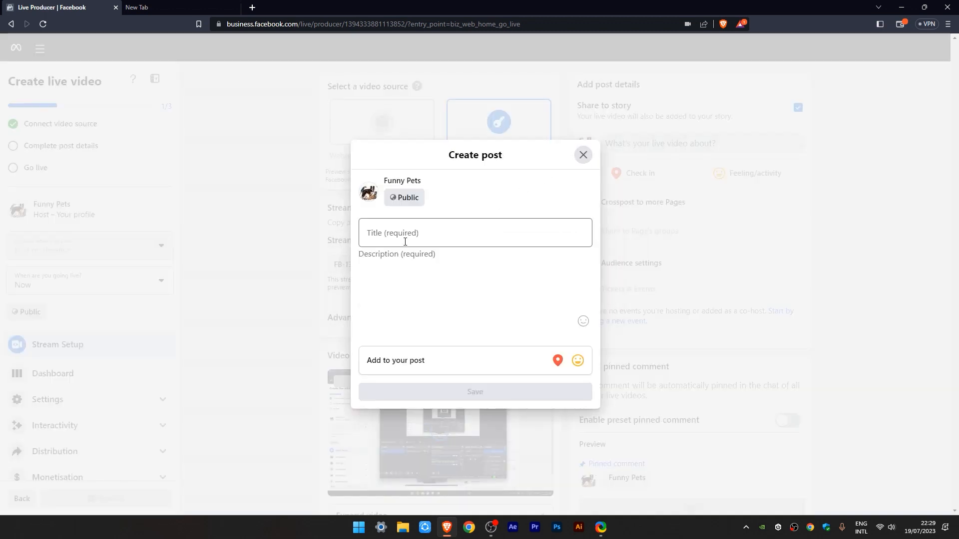
{"action": "type", "text": "jhfkhlgdhj"}
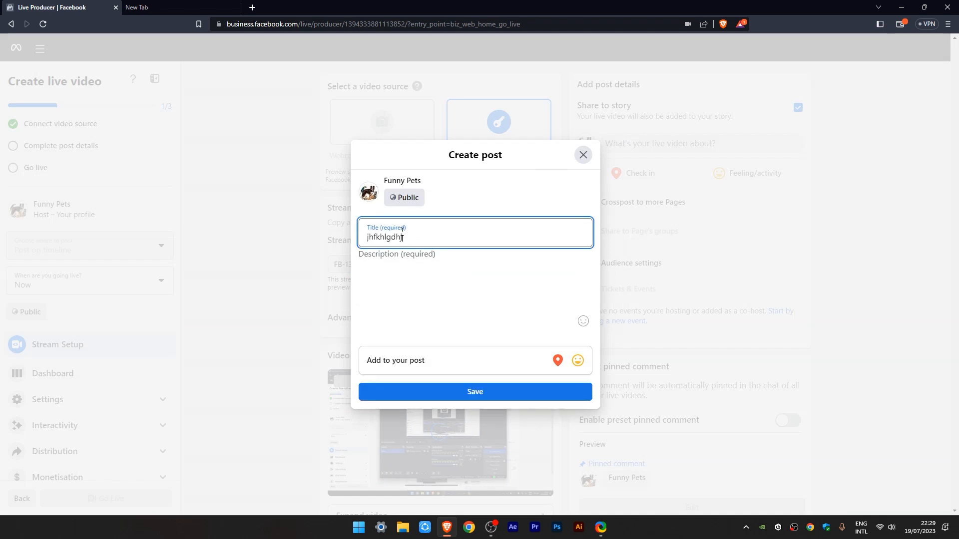
{"action": "left_click", "coordinate": [421, 276]}
{"action": "type", "text": "efhffkl;hwoh"}
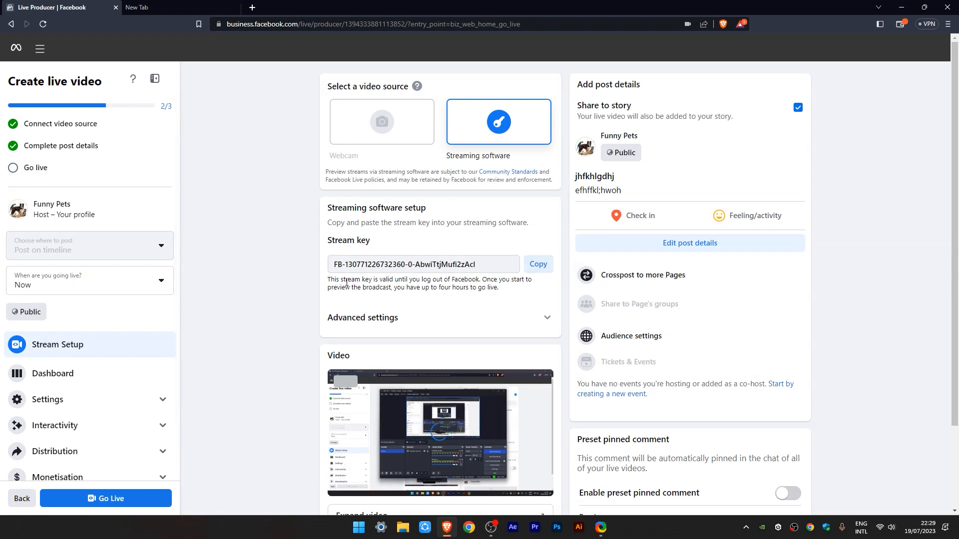
Step: Go live with the broadcast and dismiss the tip about automatic reels
{"action": "left_click", "coordinate": [116, 498]}
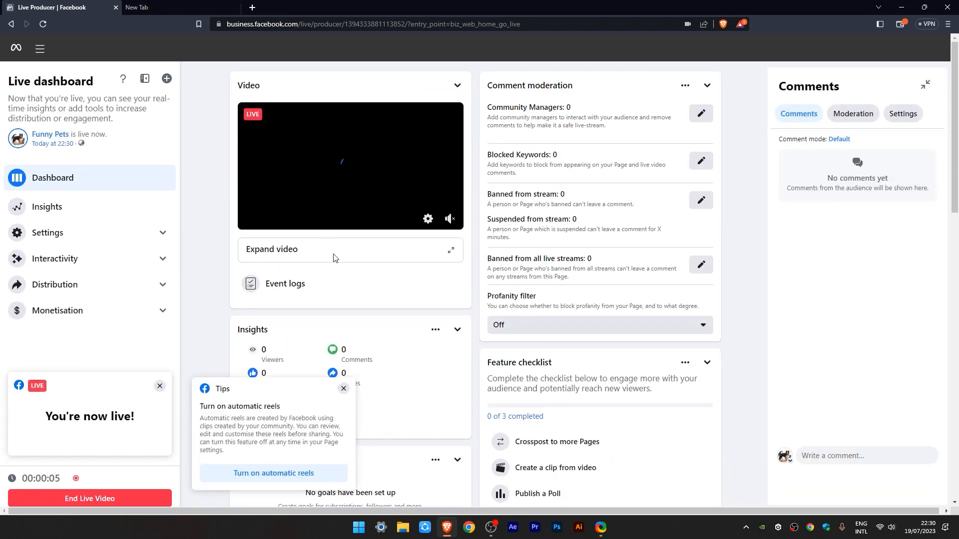
{"action": "left_click", "coordinate": [344, 389]}
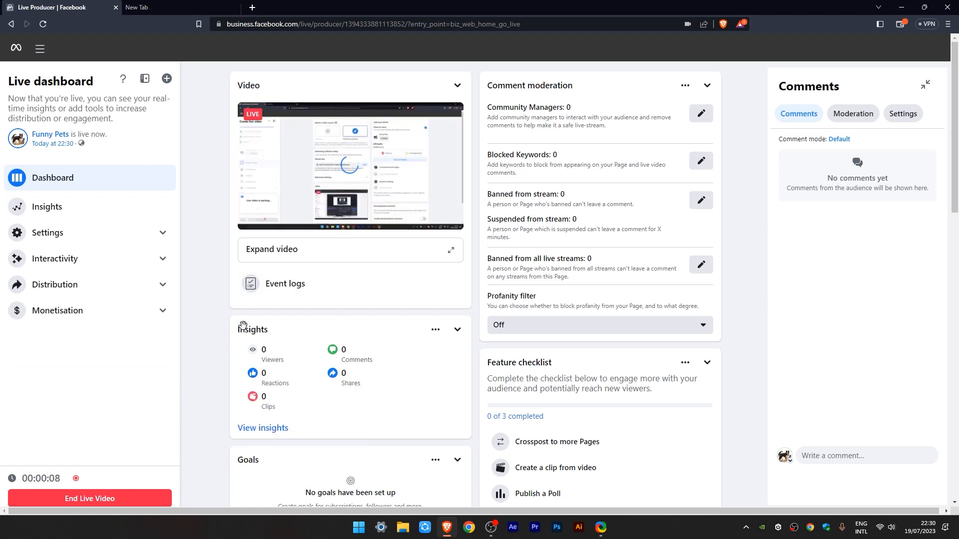